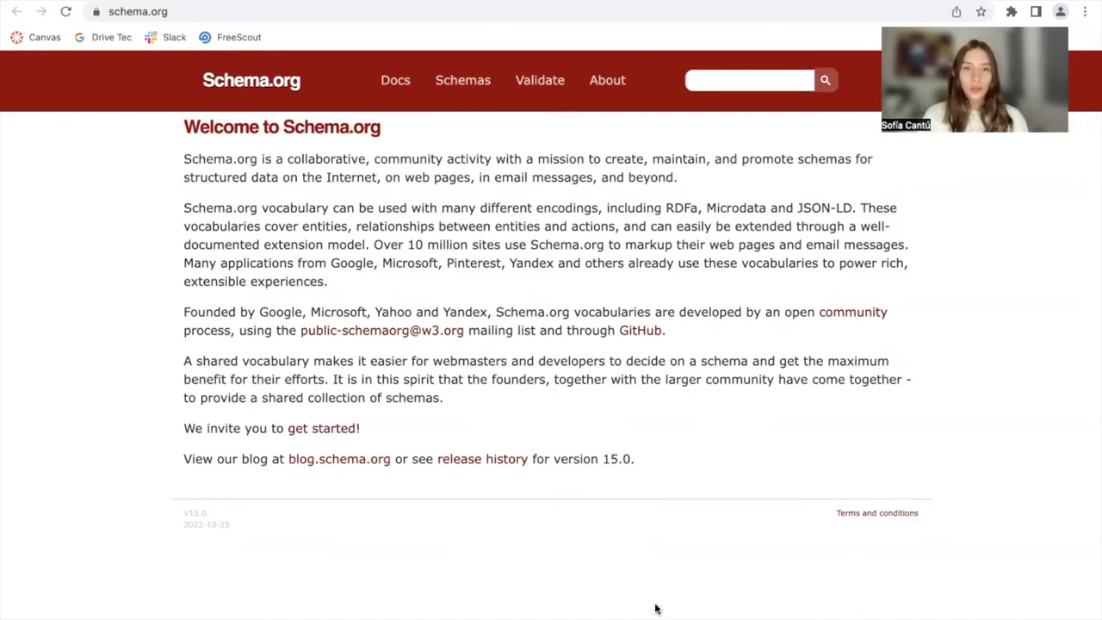
Focus the address bar to enter the seroundtable.com schema markup article URL.
key(super+l)
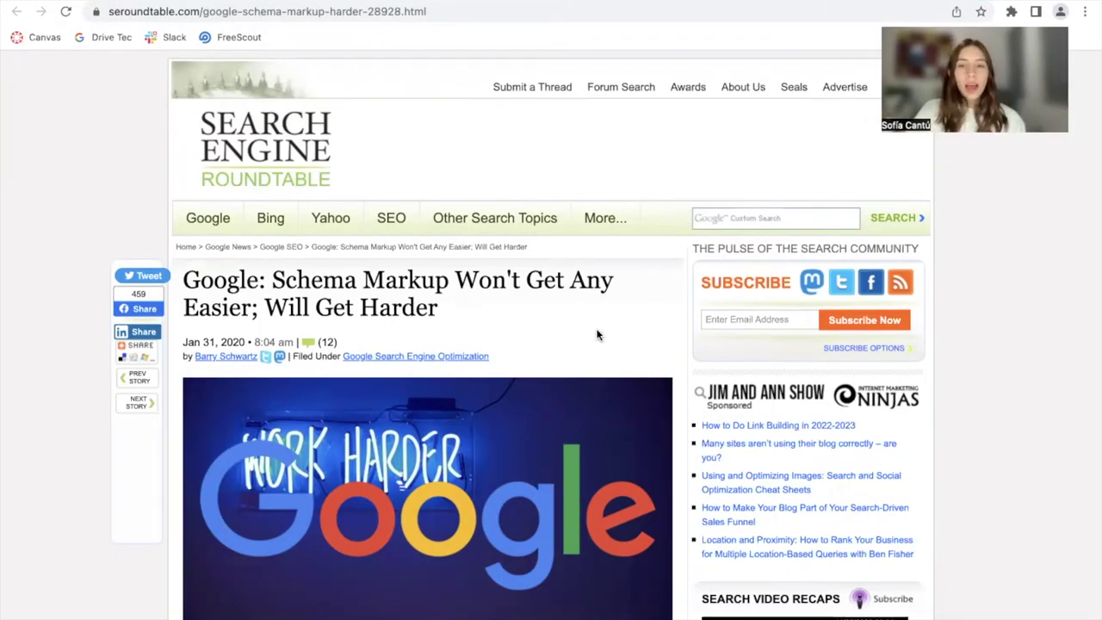
Scroll the schema markup article to its video transcript, then return to the Schema.org tab.
scroll(597, 335, down, 10)
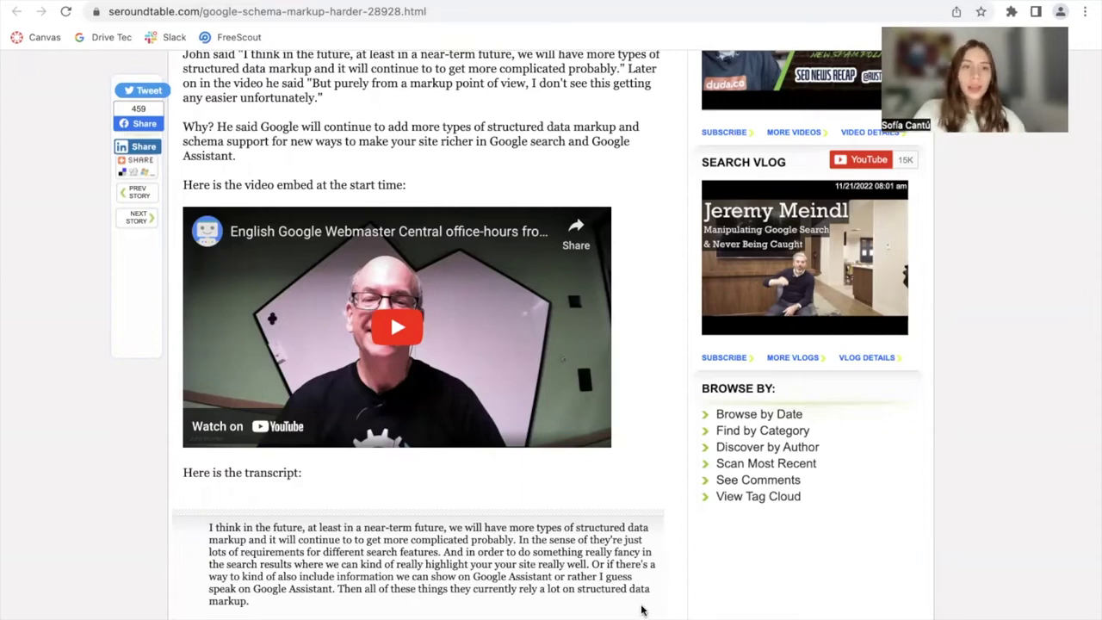
key(ctrl+Tab)
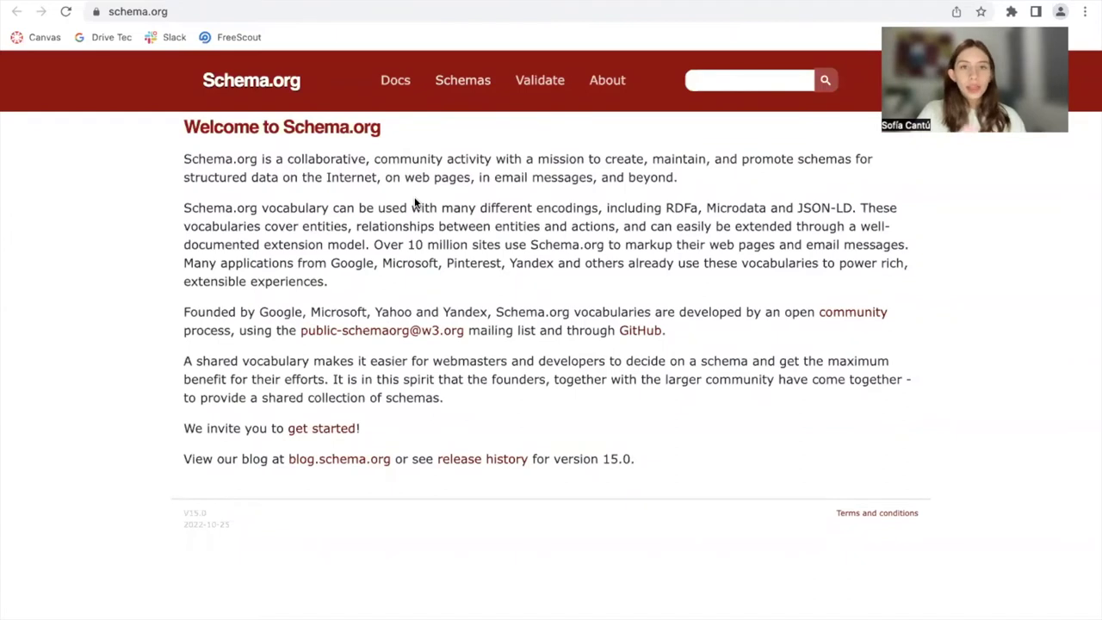
Browse the Schemas overview, then read through the TVSeries type's property list.
click(456, 81)
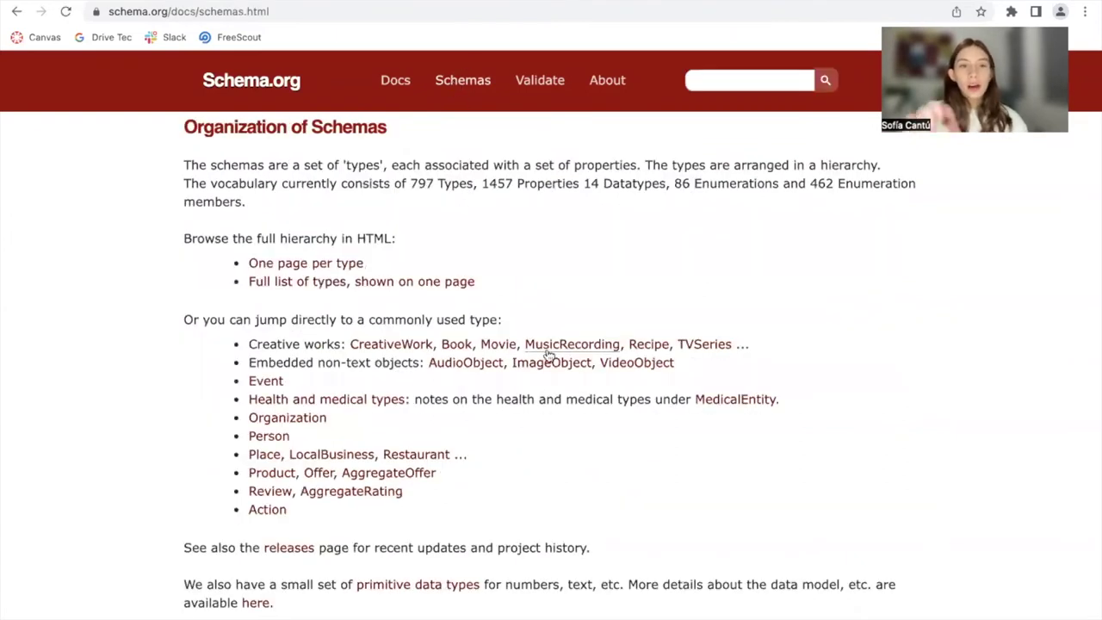
scroll(547, 354, down, 1)
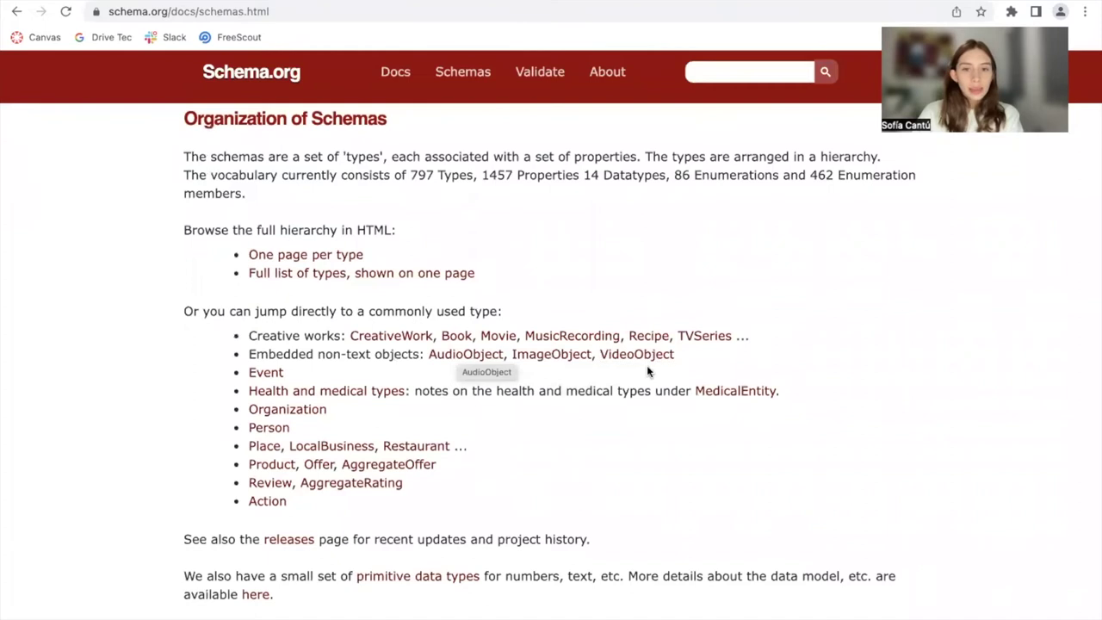
click(701, 337)
scroll(700, 335, down, 1)
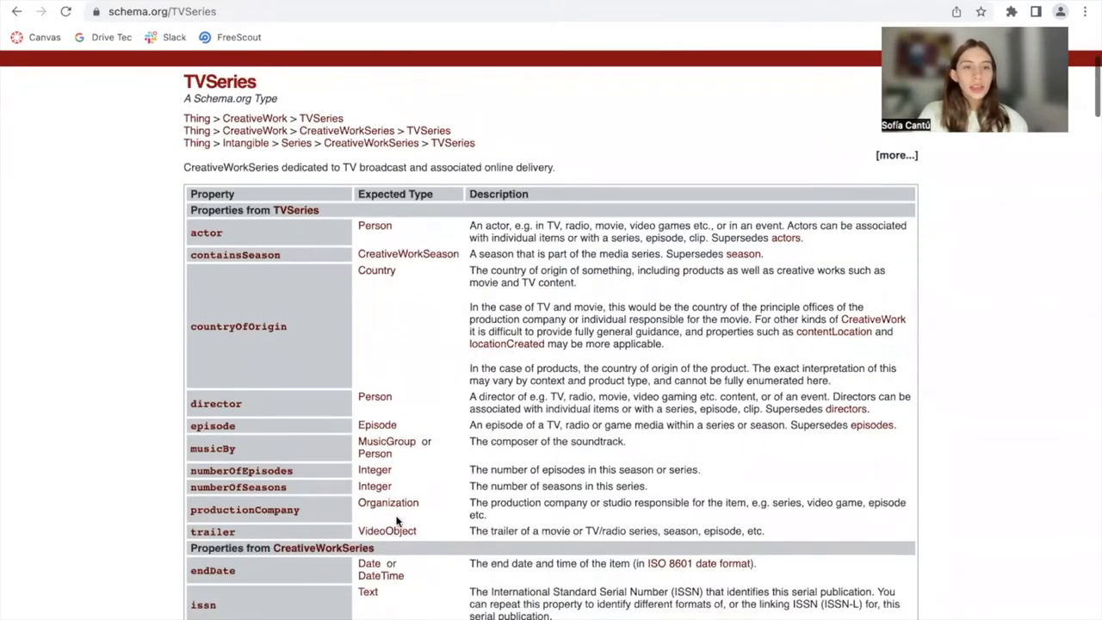
scroll(353, 361, down, 6)
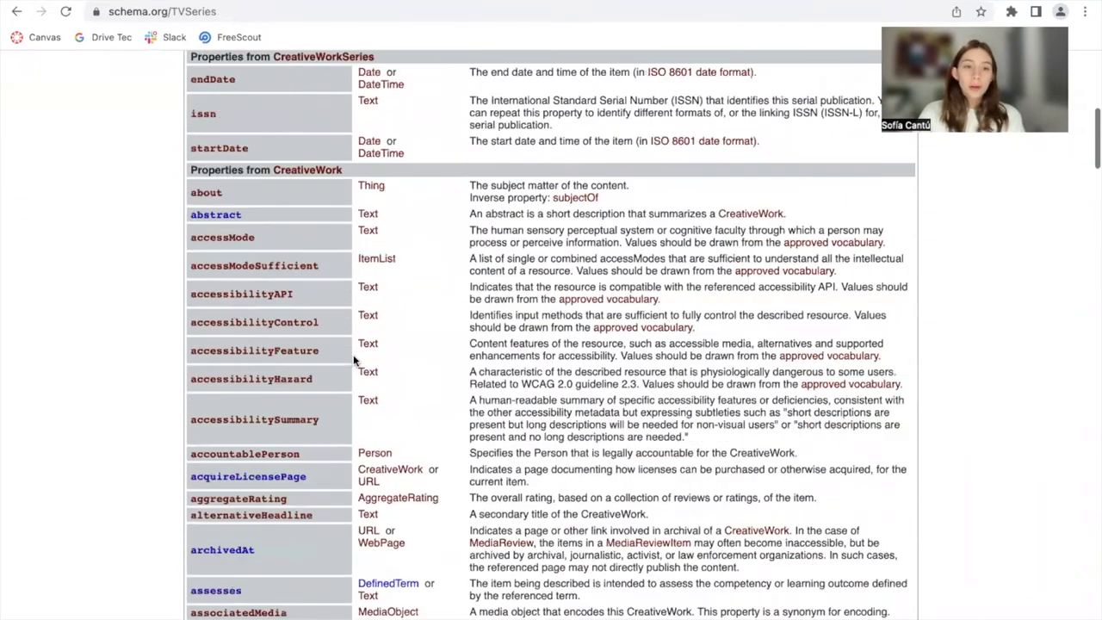
scroll(353, 360, down, 8)
scroll(353, 360, down, 5)
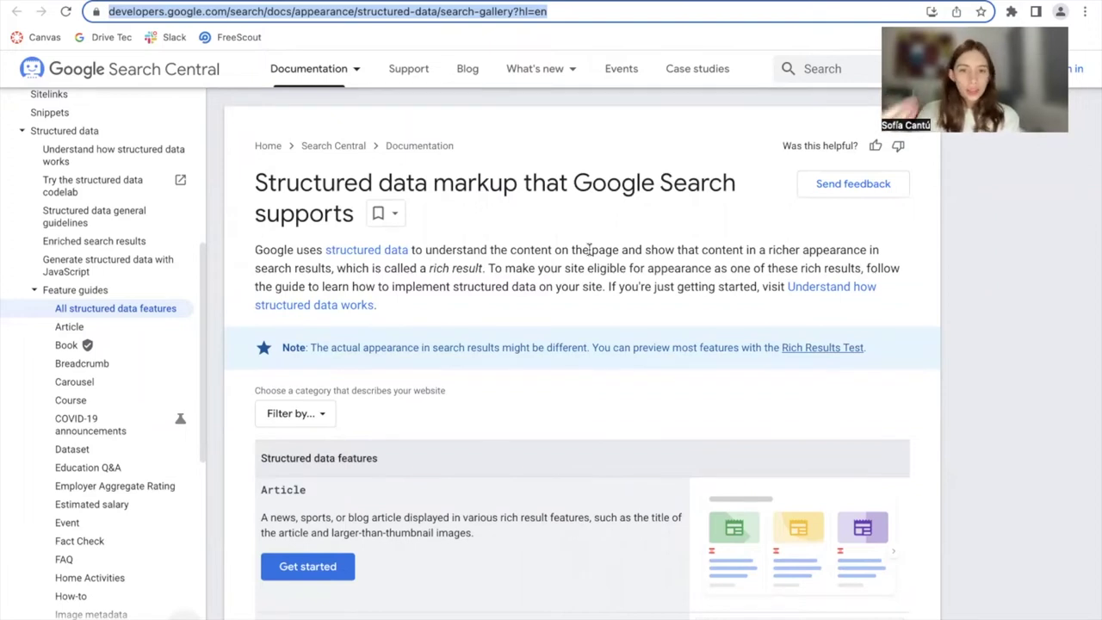
Scroll through the Search Gallery's Product, Q&A and Recipe rich result examples.
scroll(590, 250, down, 1)
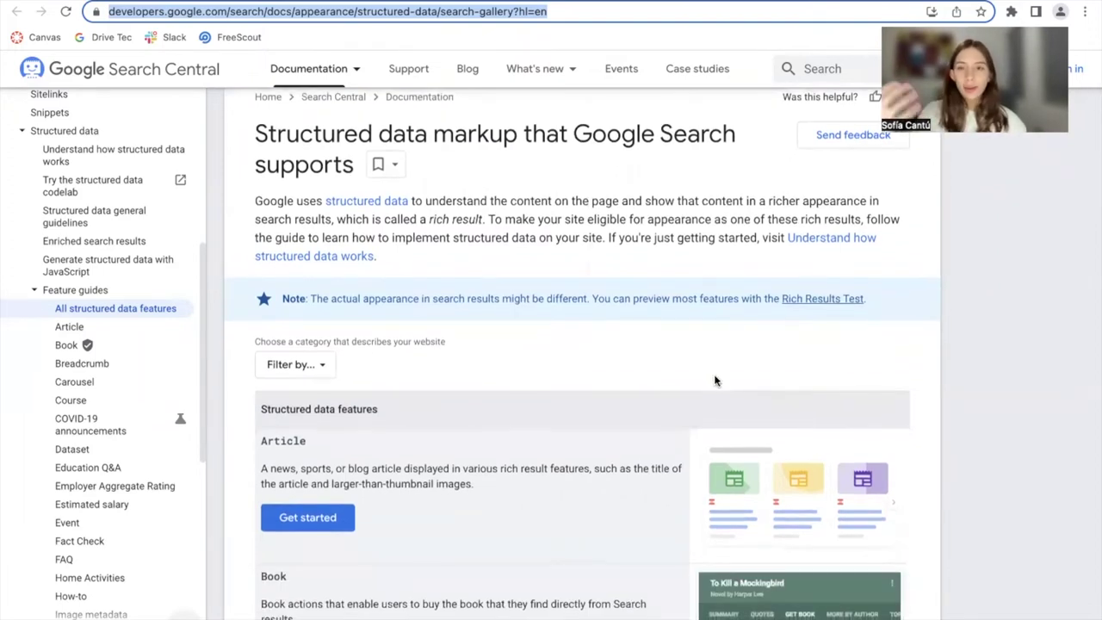
scroll(714, 381, down, 3)
scroll(713, 381, down, 3)
scroll(713, 380, down, 1)
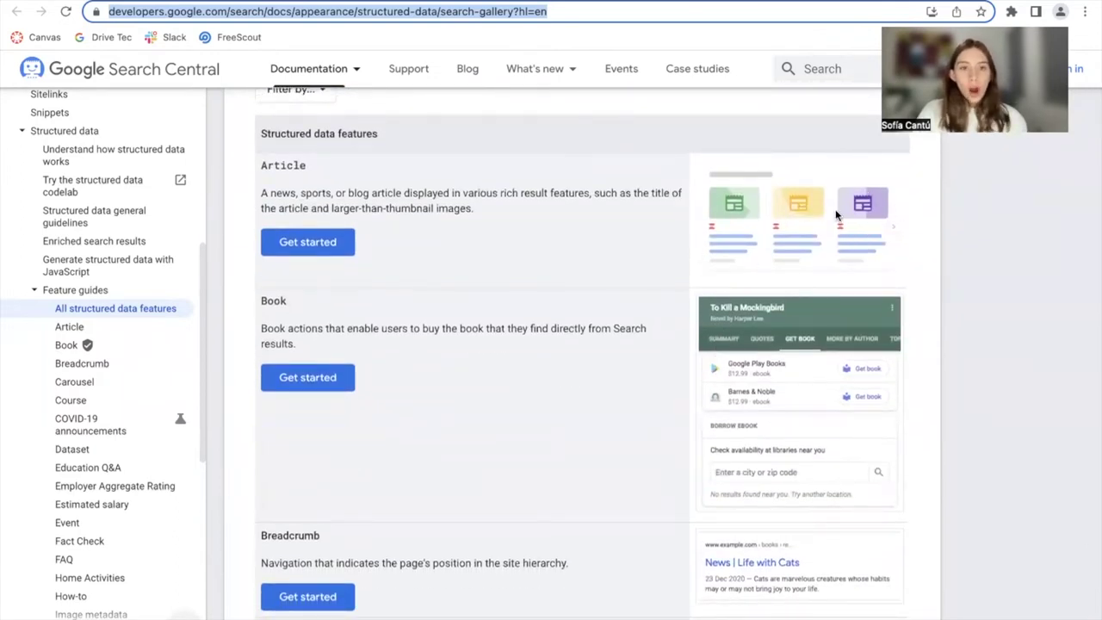
scroll(834, 214, down, 2)
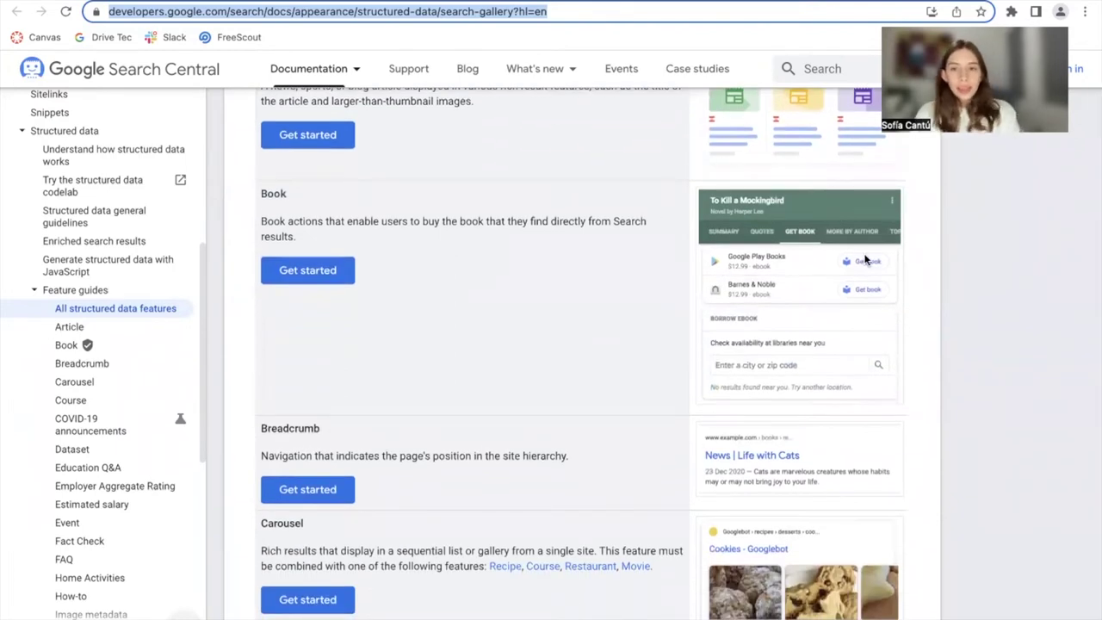
scroll(824, 300, down, 9)
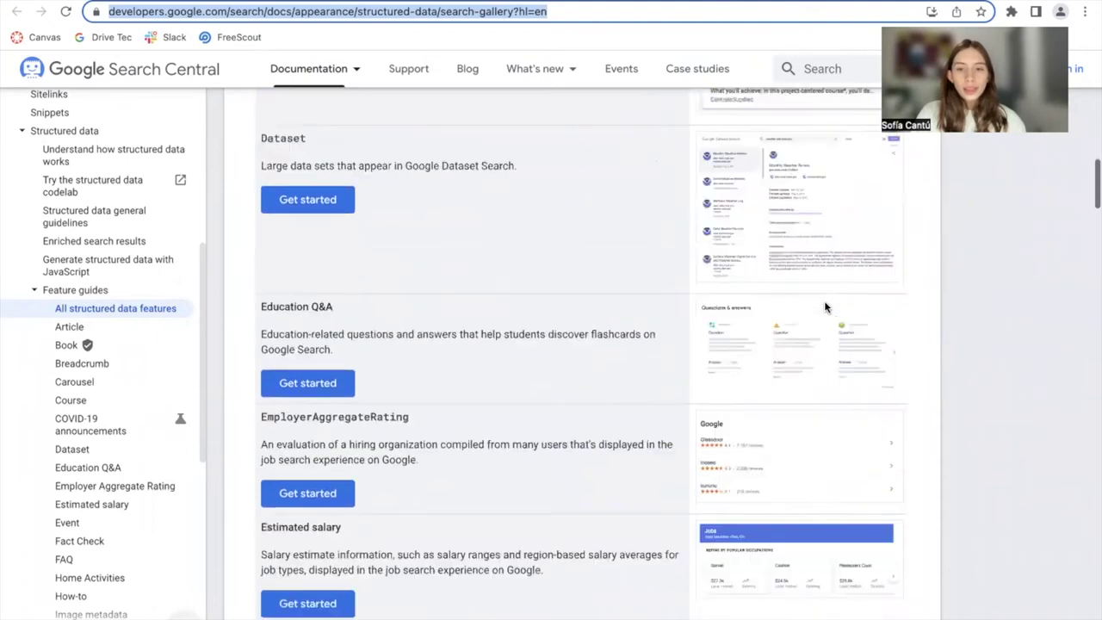
scroll(823, 300, down, 2)
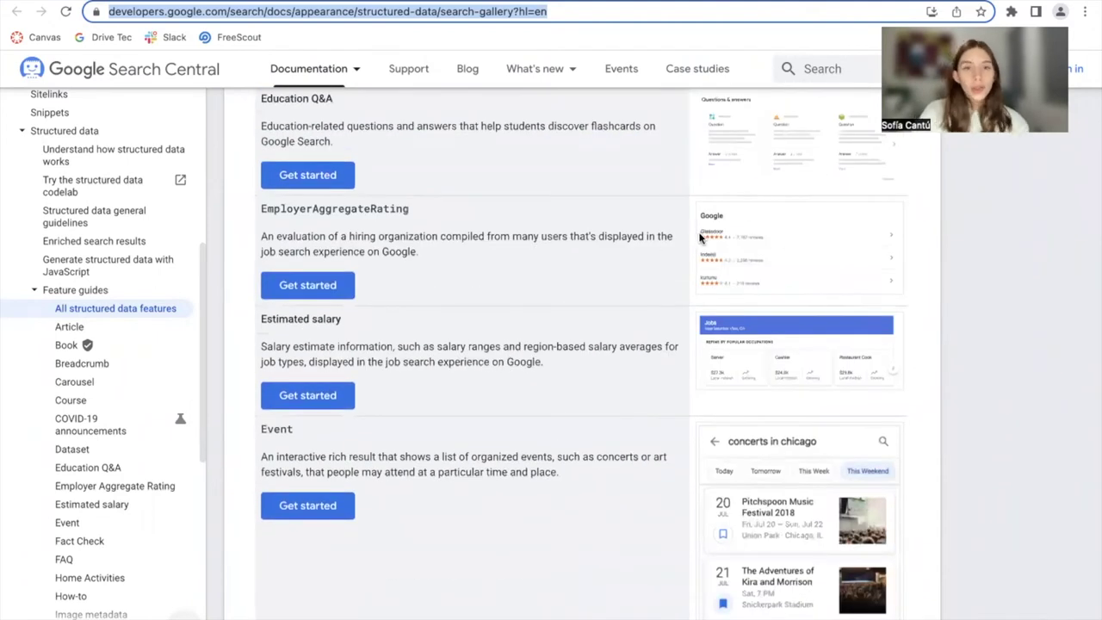
scroll(702, 239, down, 1)
scroll(806, 306, down, 2)
scroll(804, 307, down, 8)
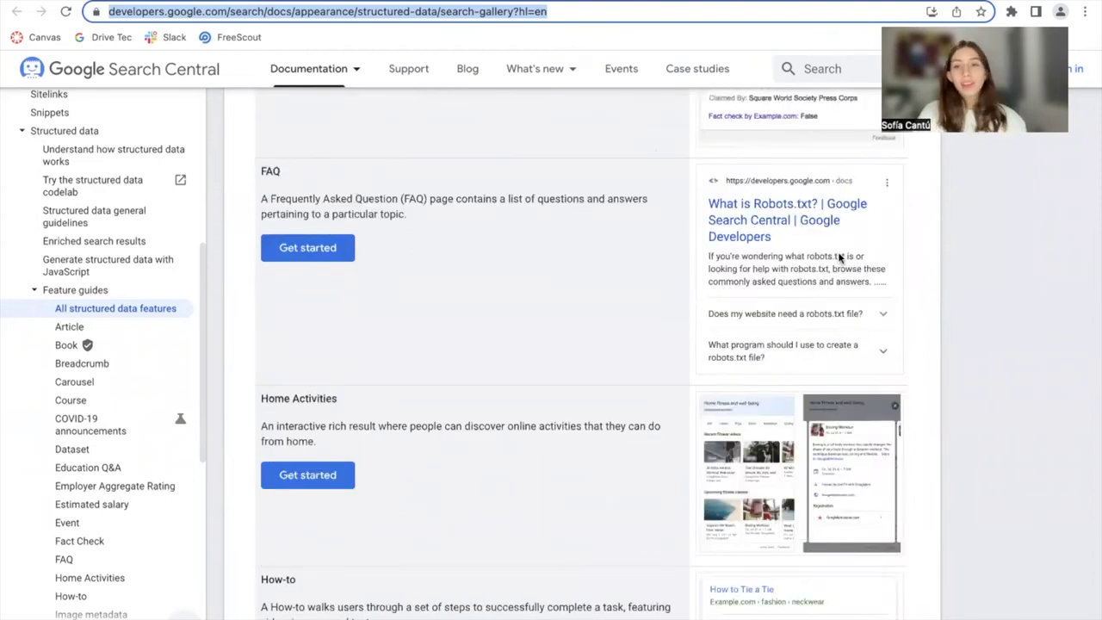
scroll(838, 252, down, 15)
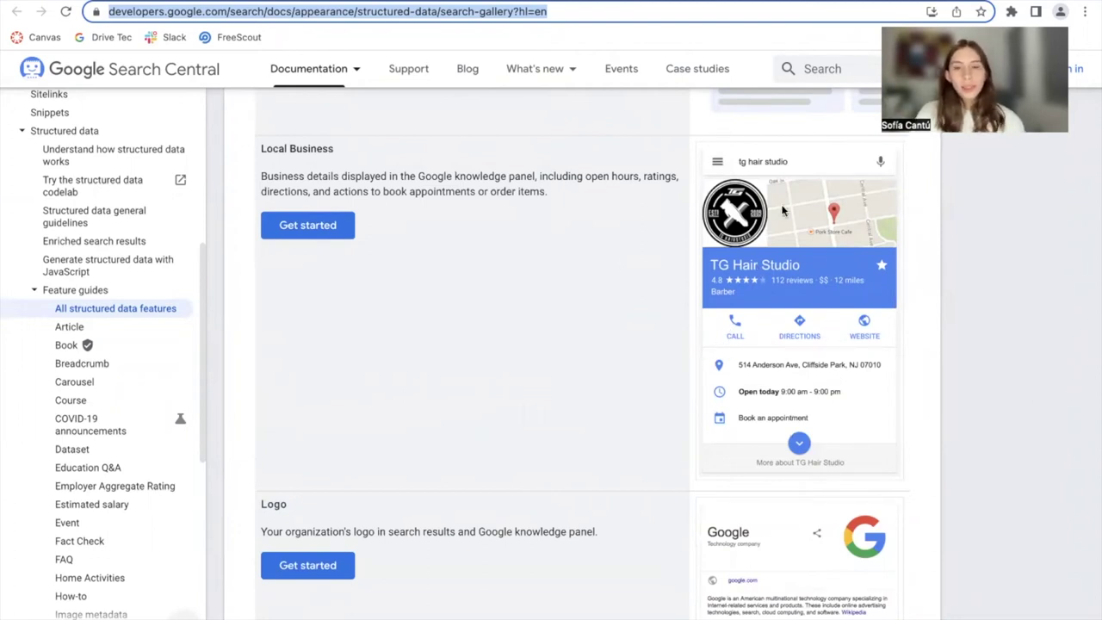
scroll(782, 210, down, 10)
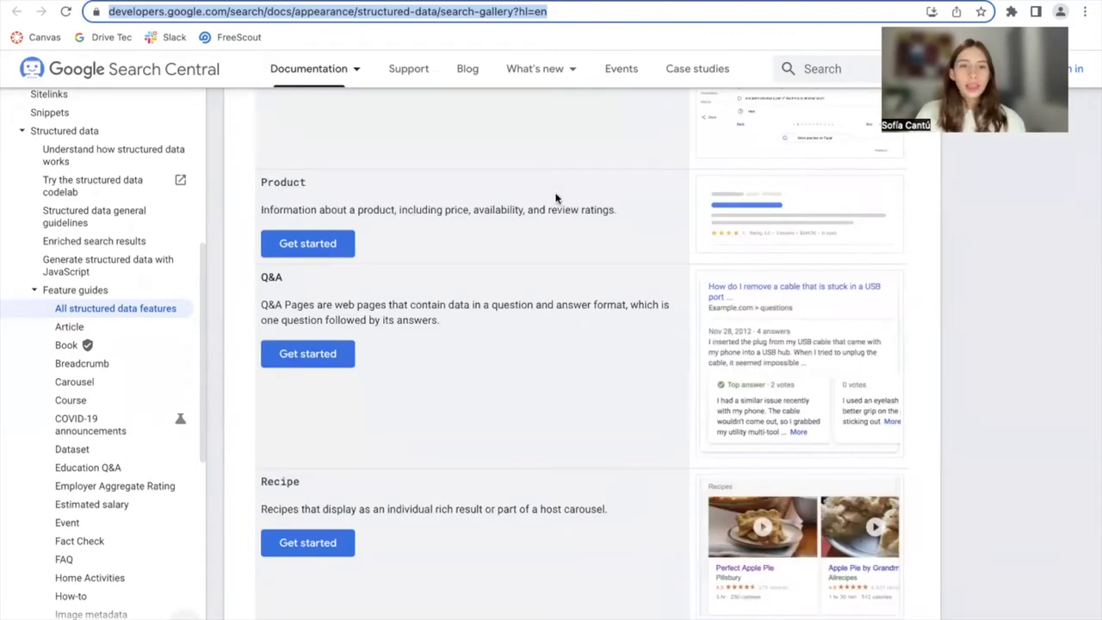
Refocus the structured data gallery page and scroll back up to its title.
scroll(771, 234, up, 2)
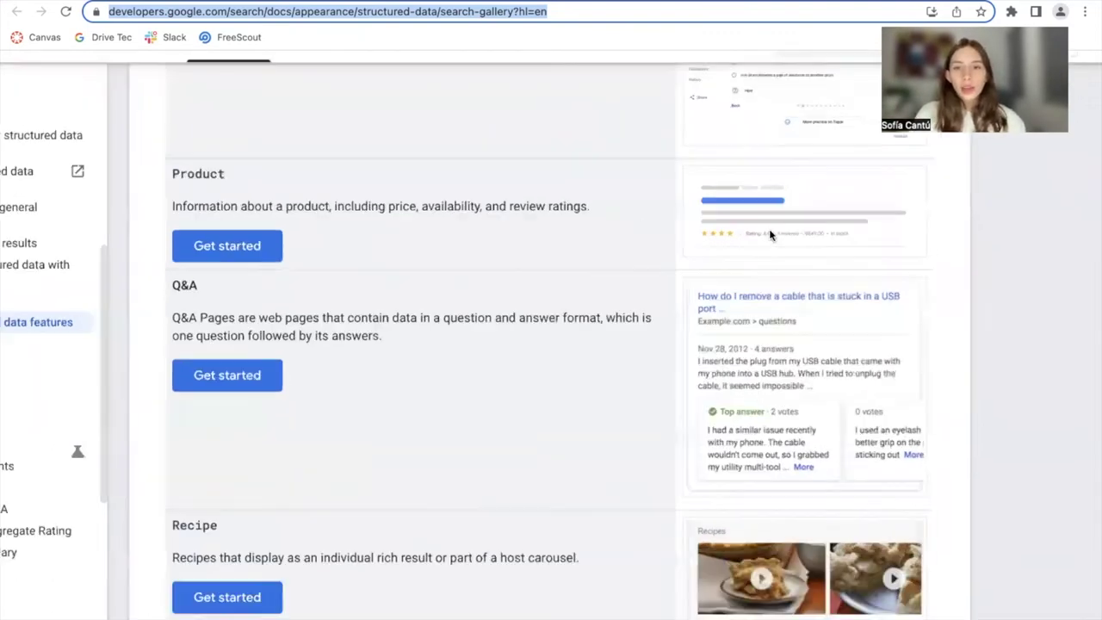
scroll(740, 221, up, 5)
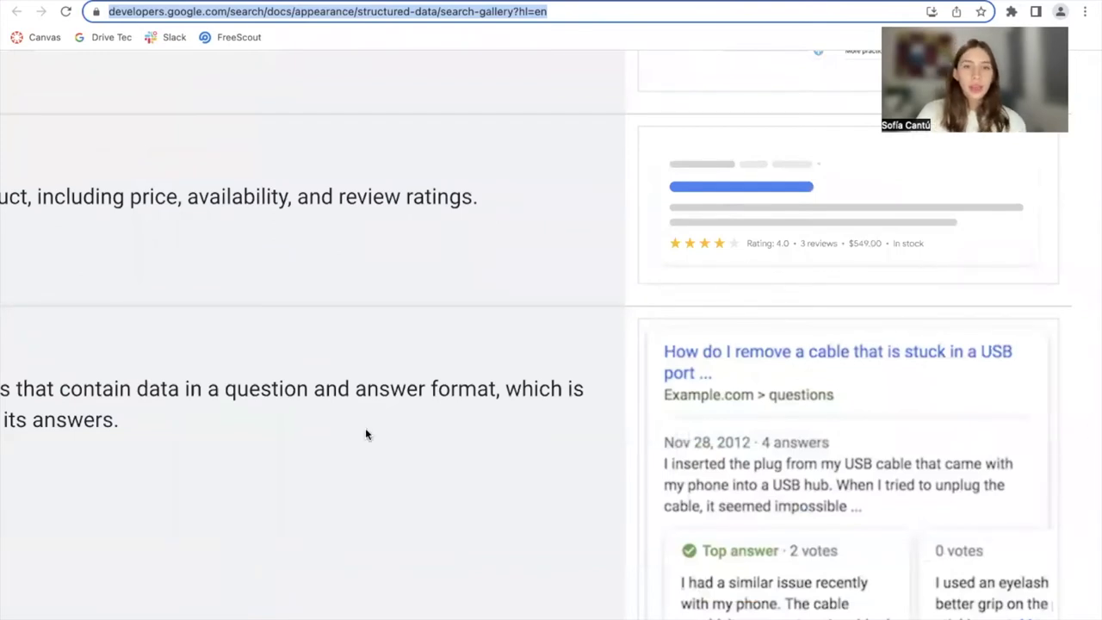
scroll(138, 379, down, 3)
scroll(138, 379, down, 3)
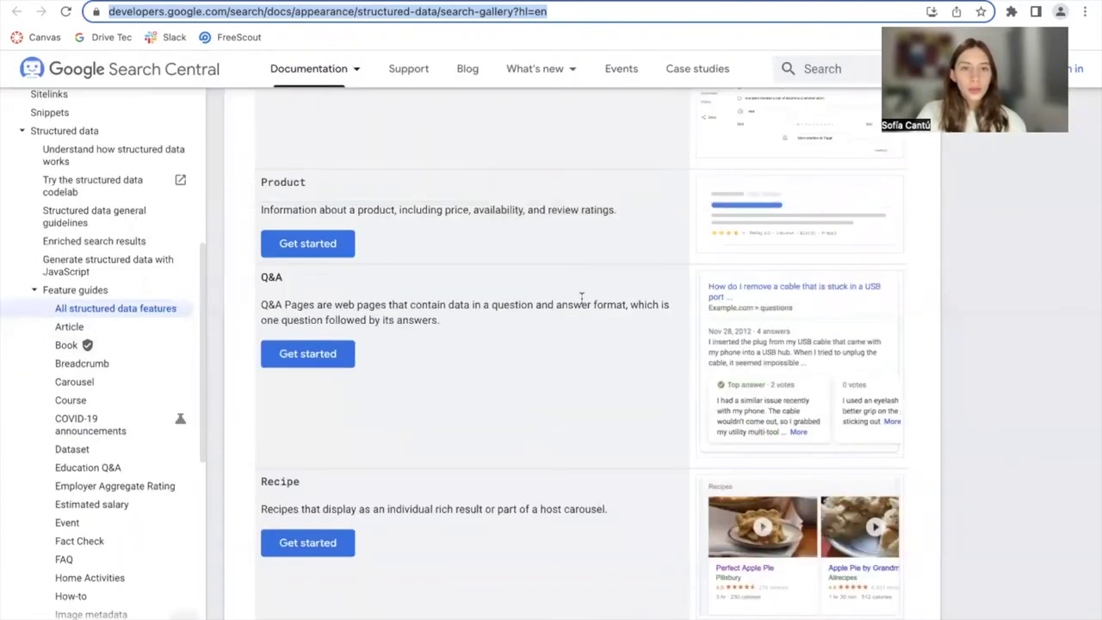
click(594, 296)
scroll(582, 294, up, 15)
scroll(582, 294, up, 15)
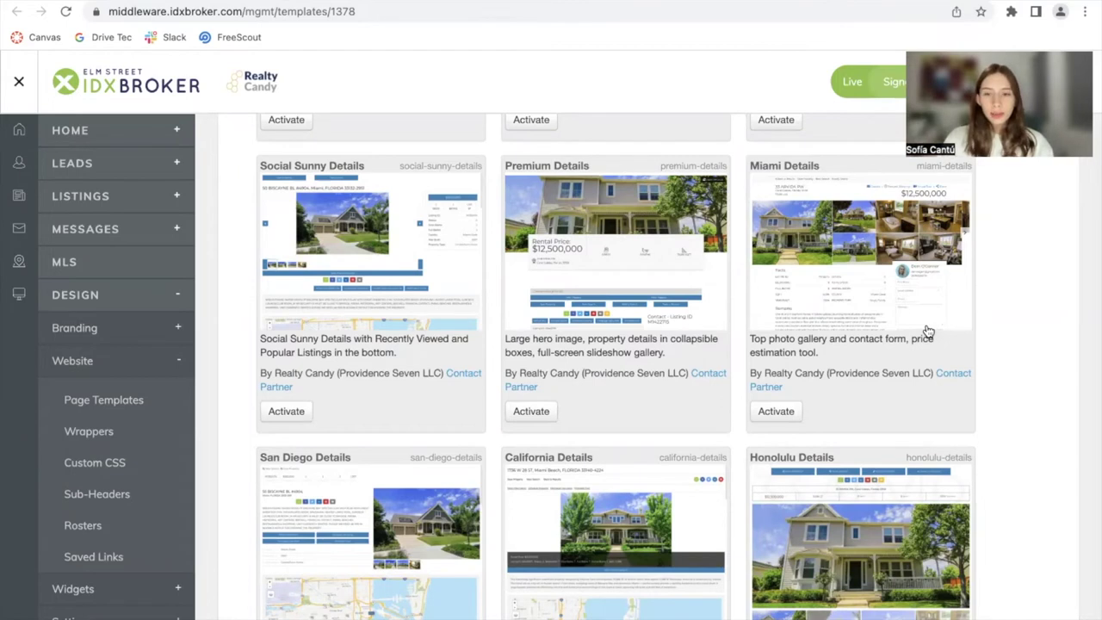
Scroll the IDX Broker Page Templates grid past the Premium and Miami Details designs.
scroll(927, 332, down, 1)
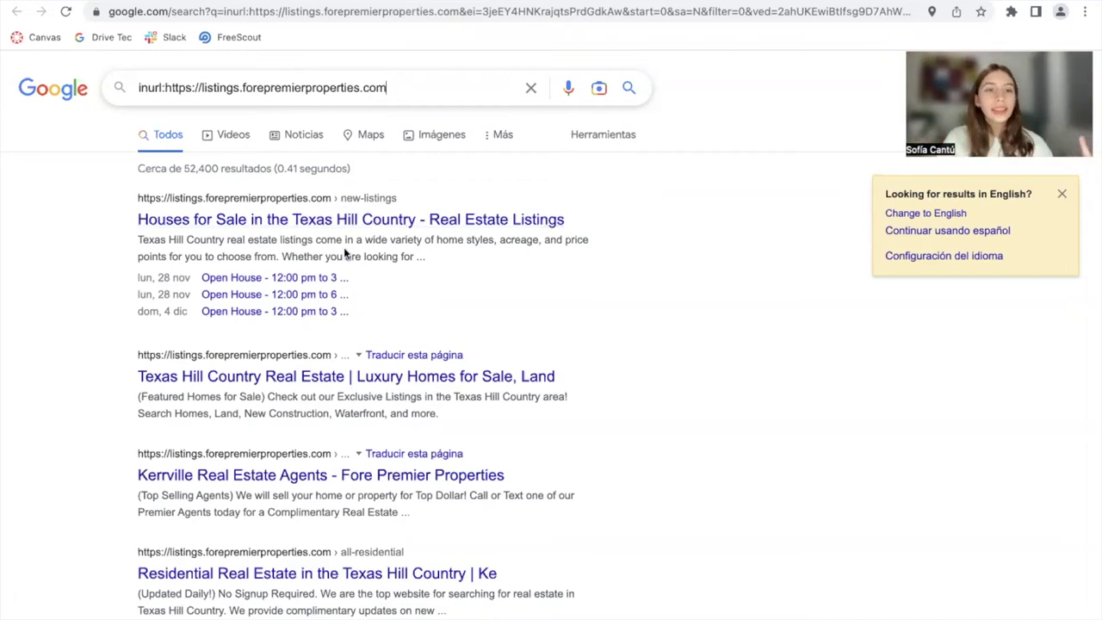
right_click(323, 279)
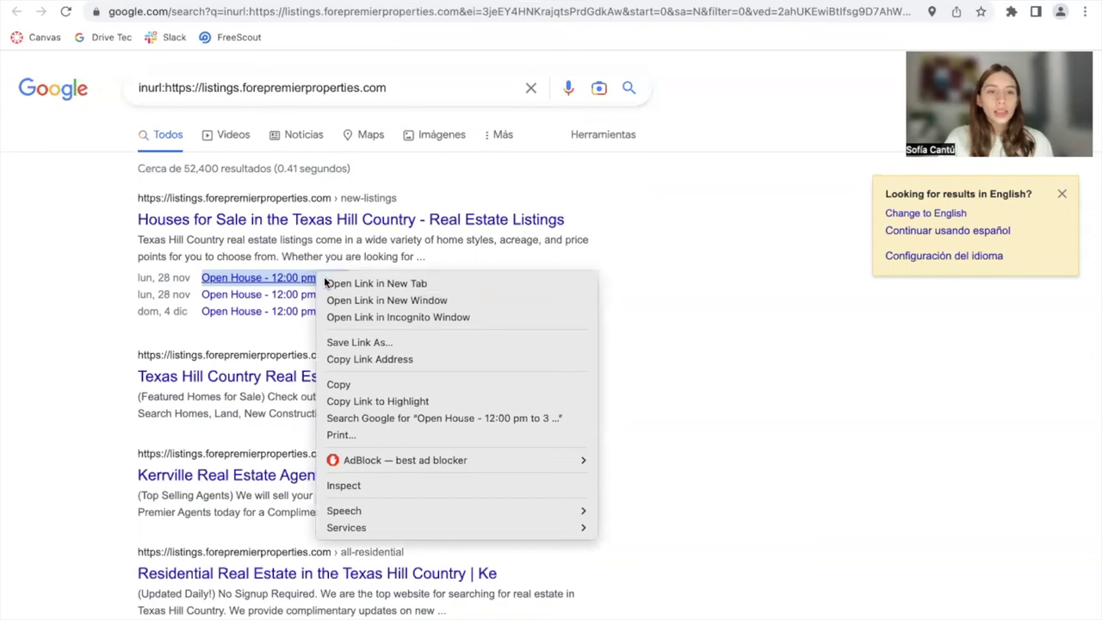
click(326, 282)
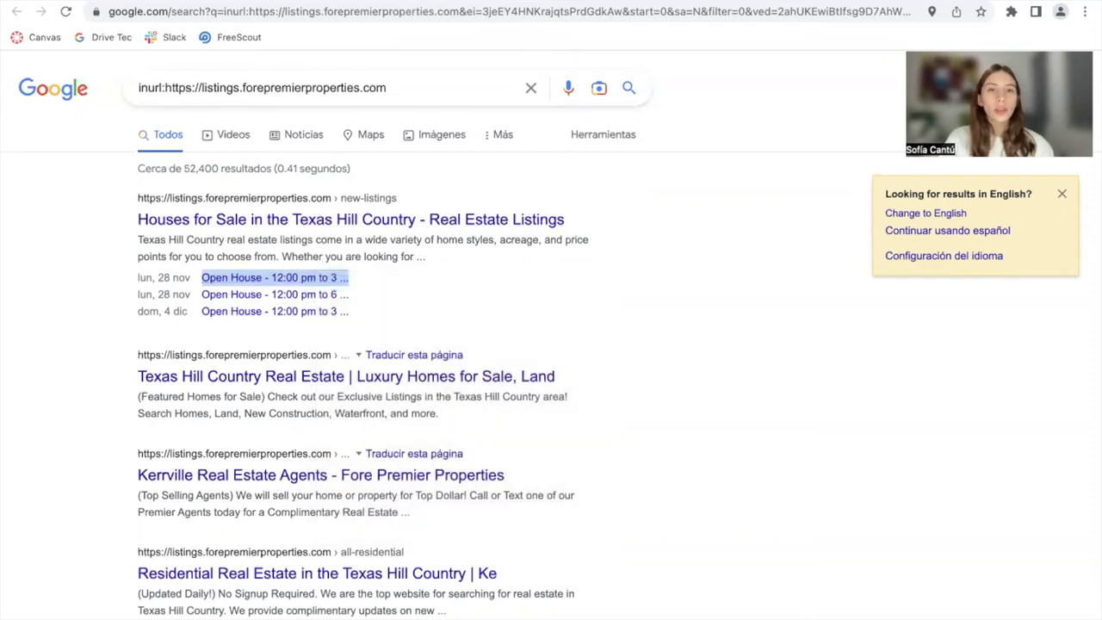
click(326, 280)
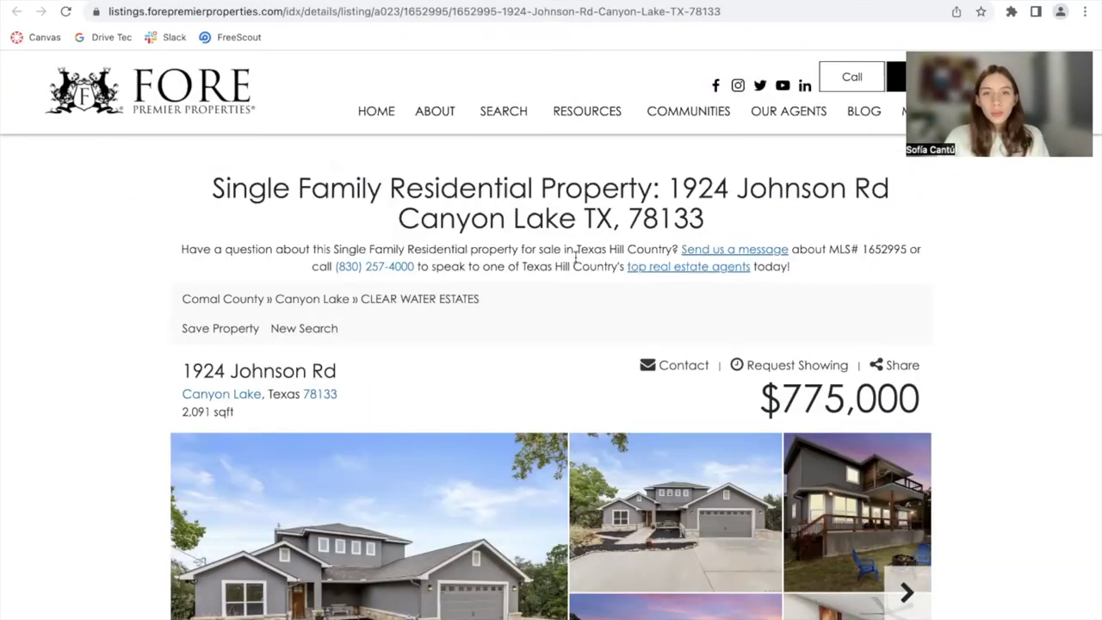
key(alt+Left)
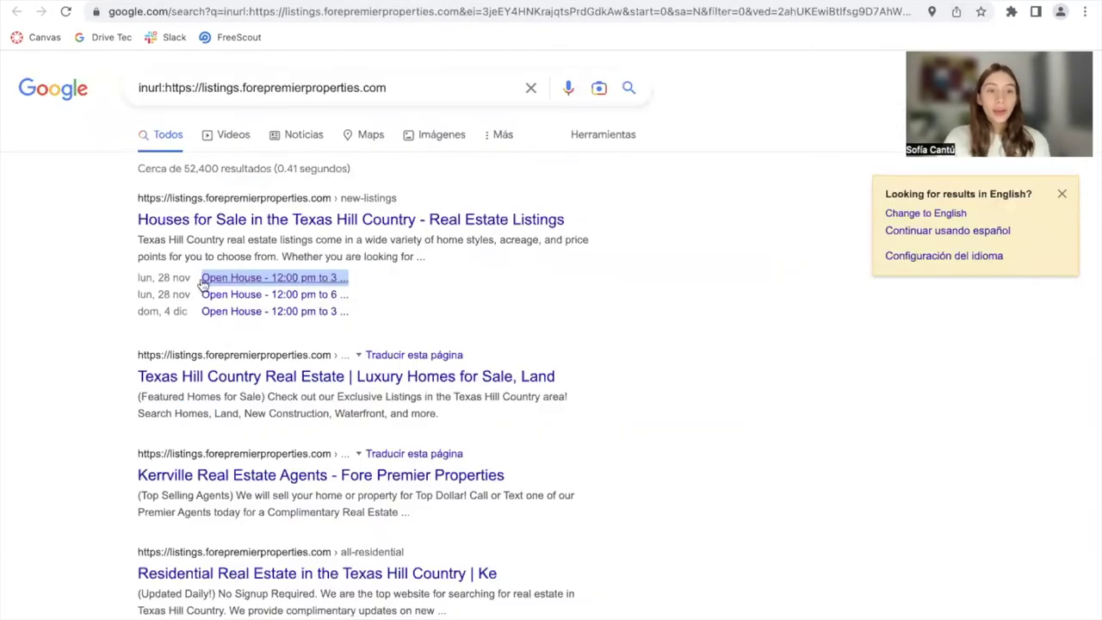
key(alt+Right)
Review the $775,000 Canyon Lake listing's web address and details down to Remarks.
scroll(570, 303, down, 2)
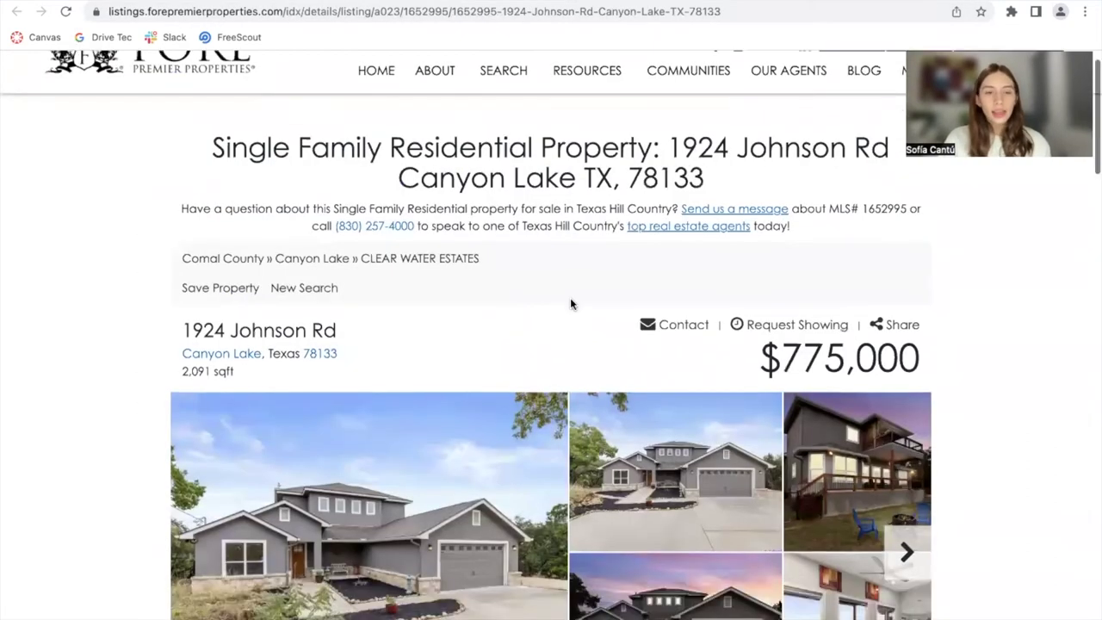
scroll(570, 303, down, 2)
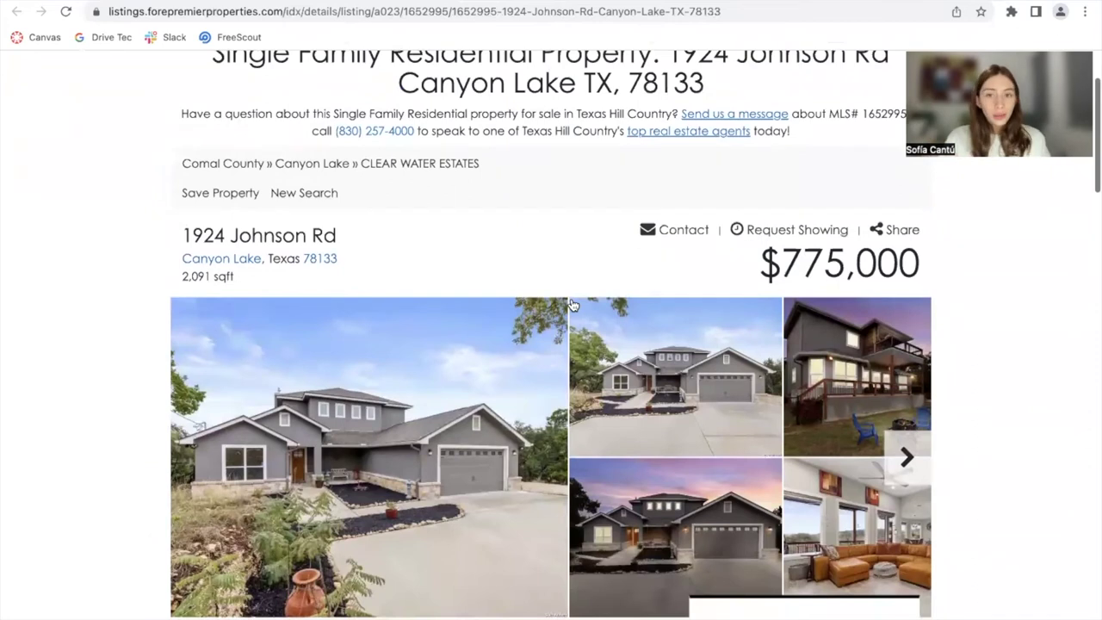
scroll(750, 238, up, 3)
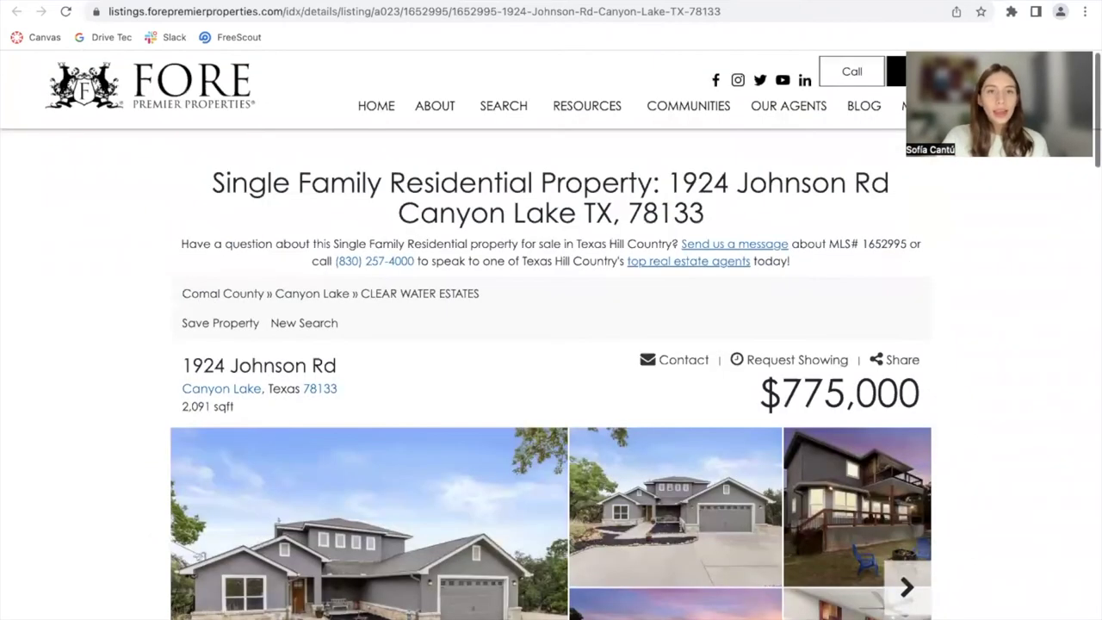
click(634, 12)
click(959, 289)
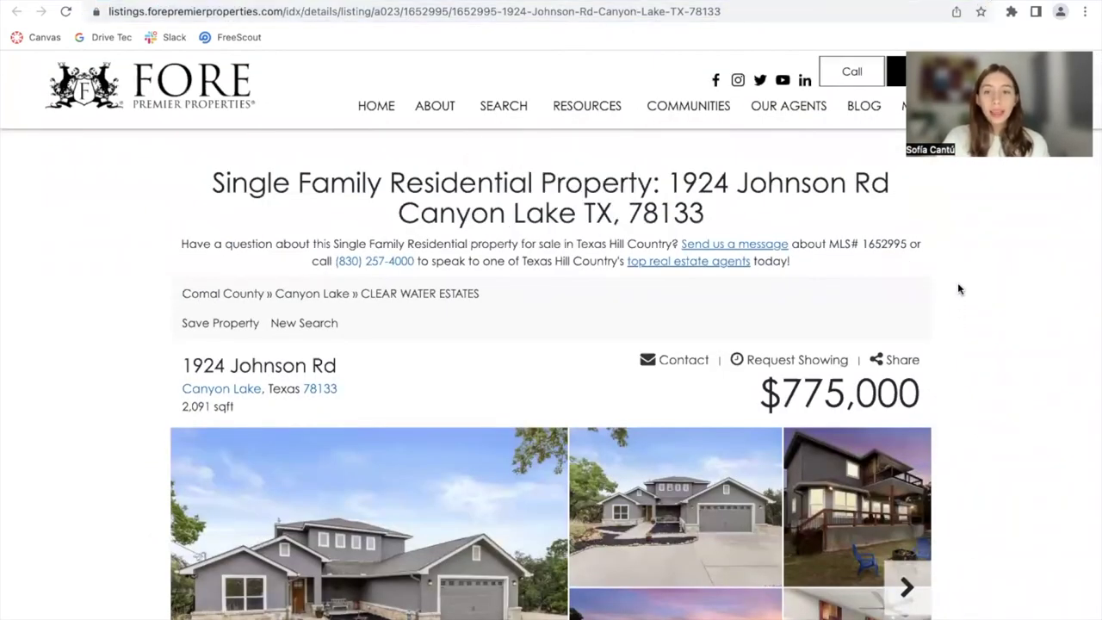
scroll(960, 290, down, 4)
scroll(959, 289, down, 5)
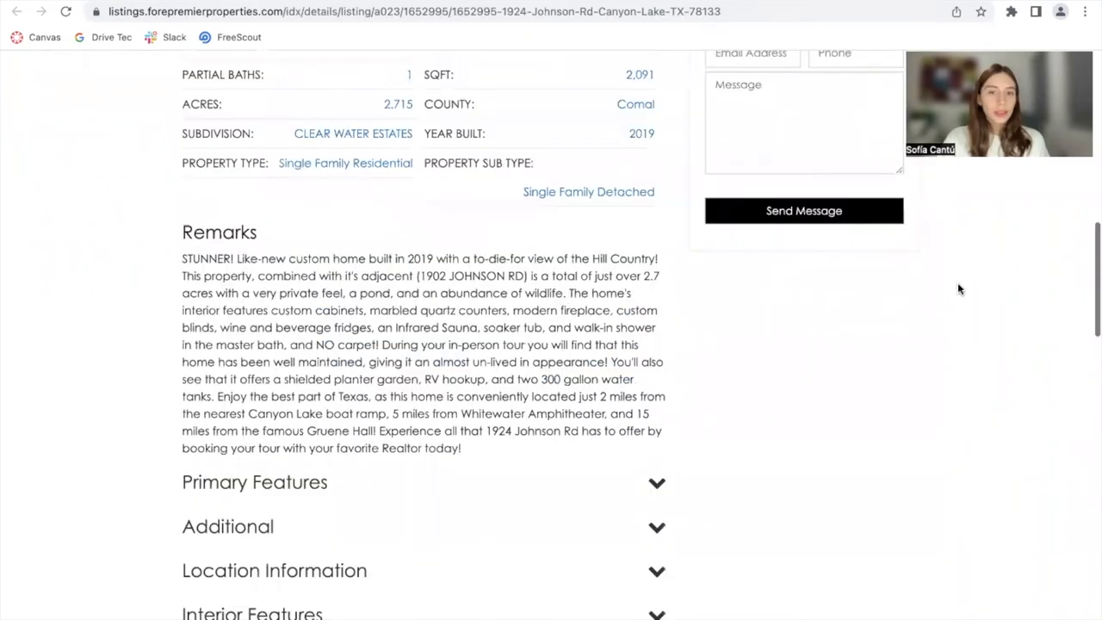
scroll(960, 289, up, 3)
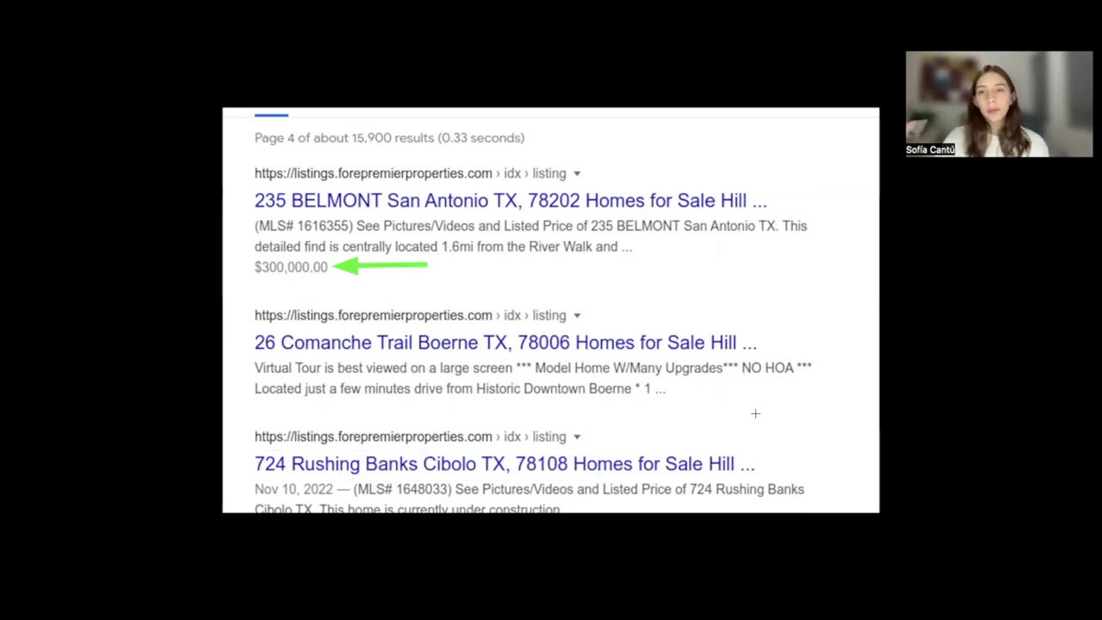
Close the $300,000.00 results example and return to the Fore Premier search results.
click(344, 322)
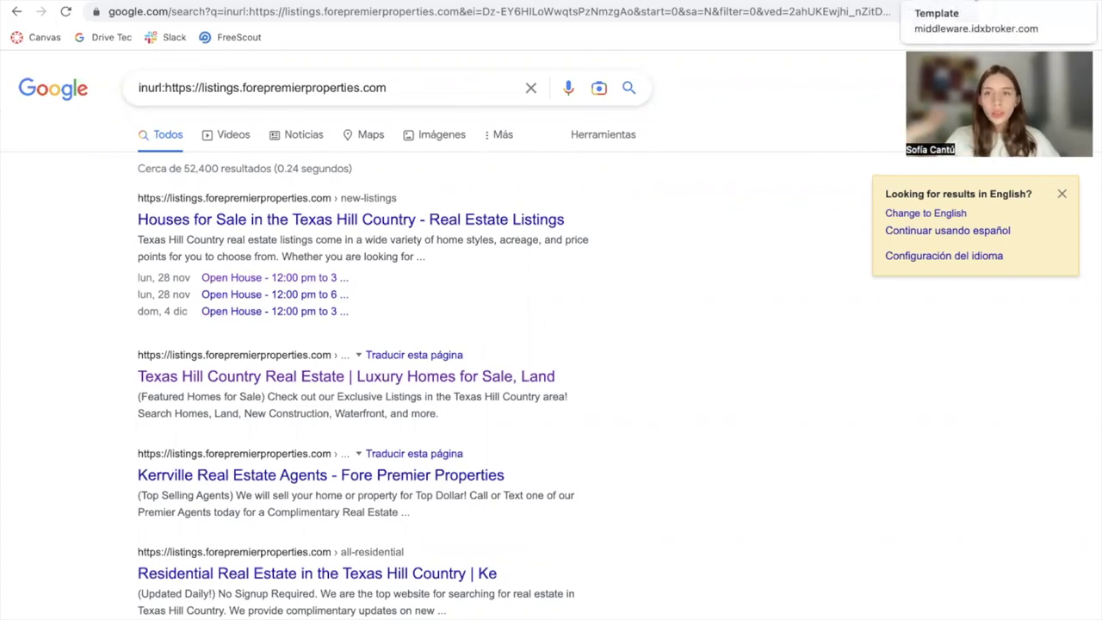
Switch to the IDX Broker Template tab showing the Page Templates grid.
click(947, 1)
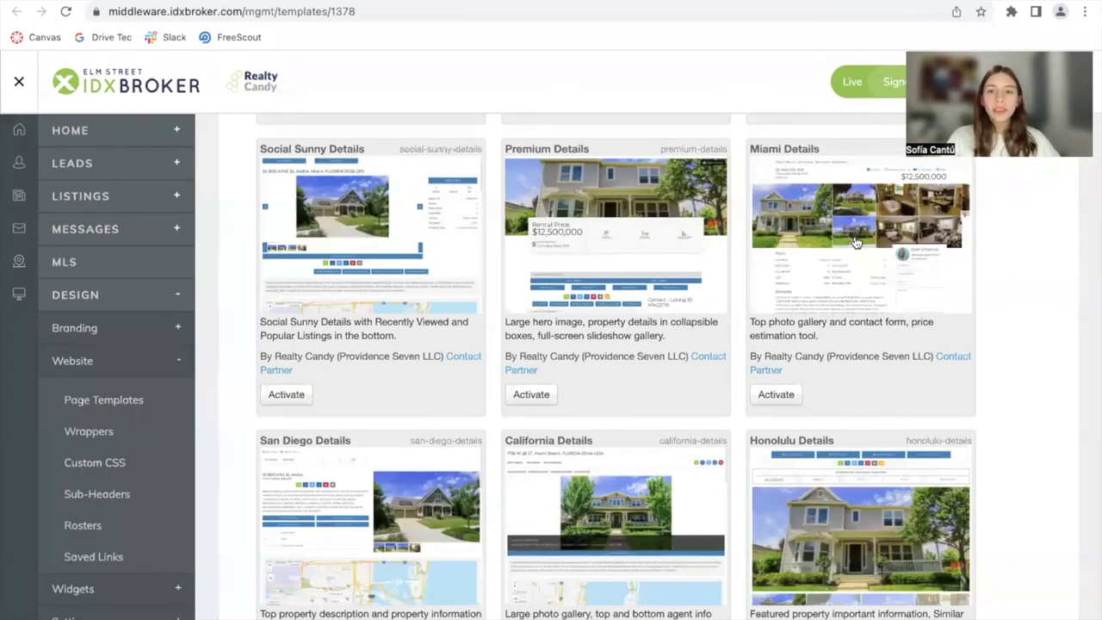